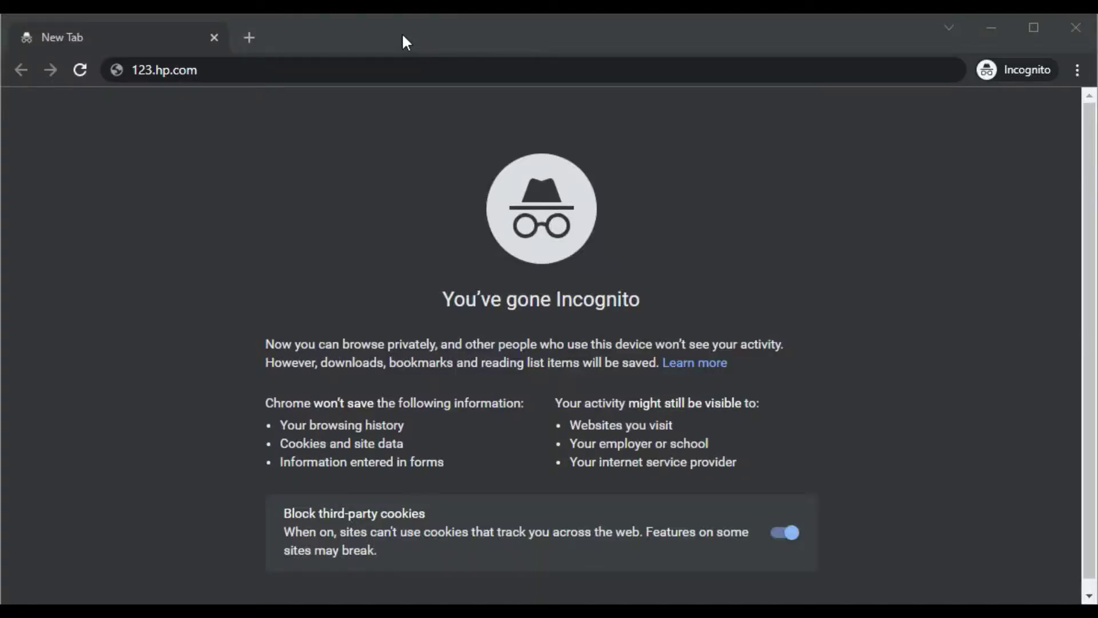
- Load 123.hp.com from the address bar in the incognito tab
click(342, 71)
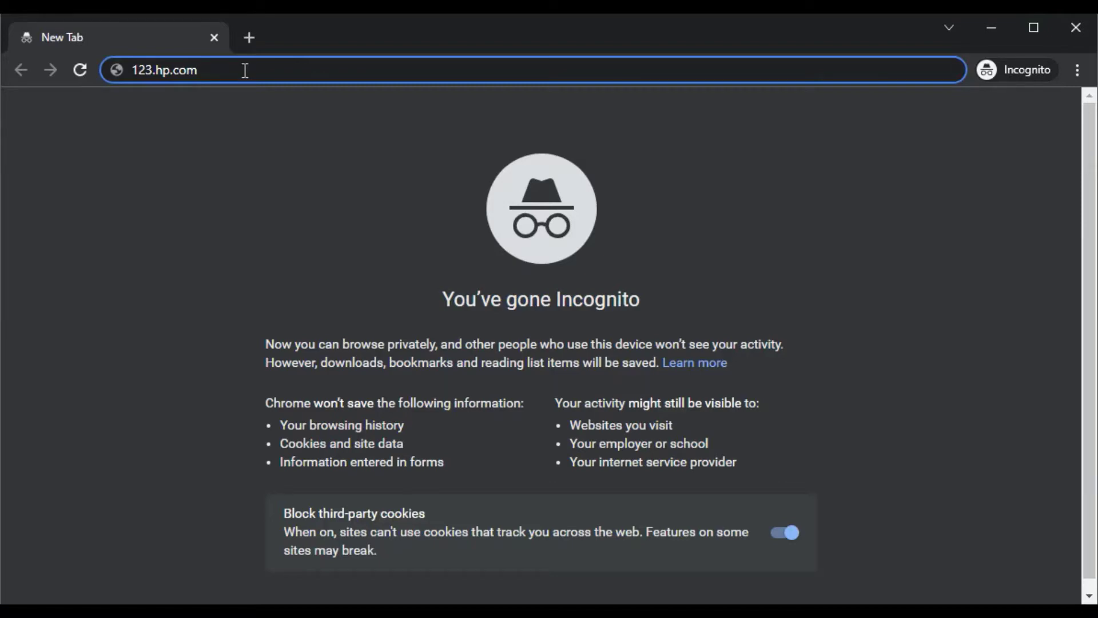
key(Return)
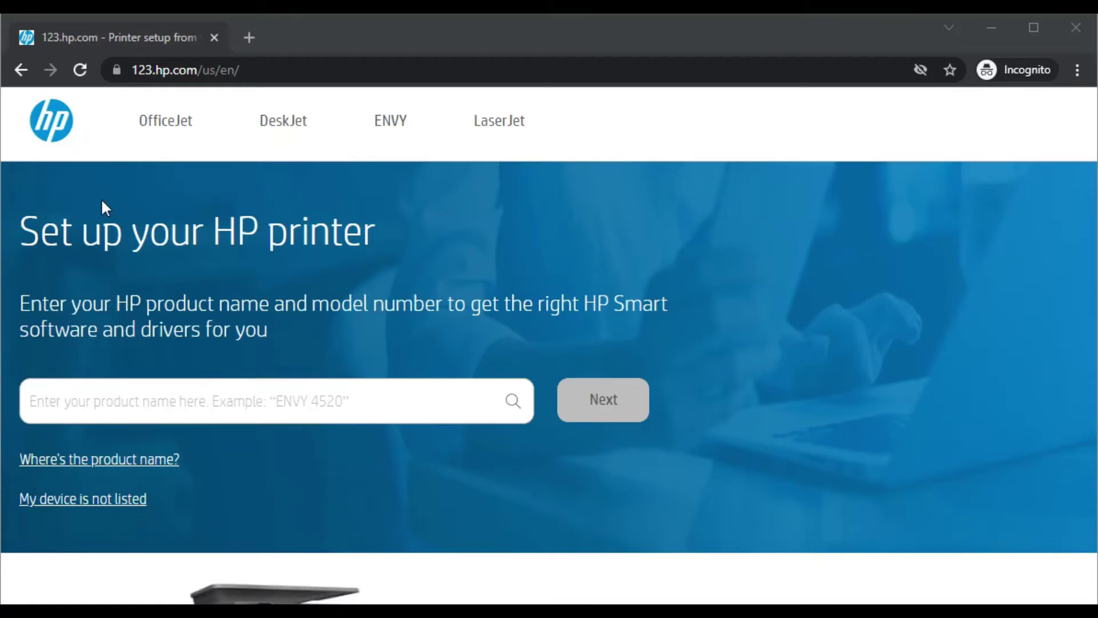
- Enter 'HP Envy 5000' as the product and pick HP ENVY 5000 All-in-One Printer series
click(193, 396)
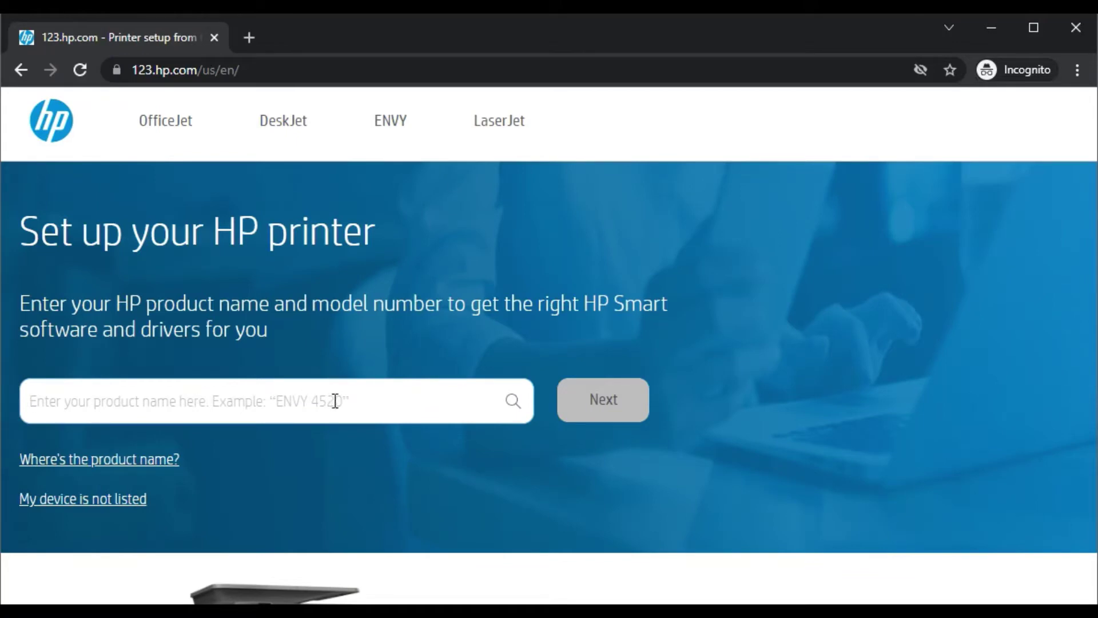
text(HP Envy 5000)
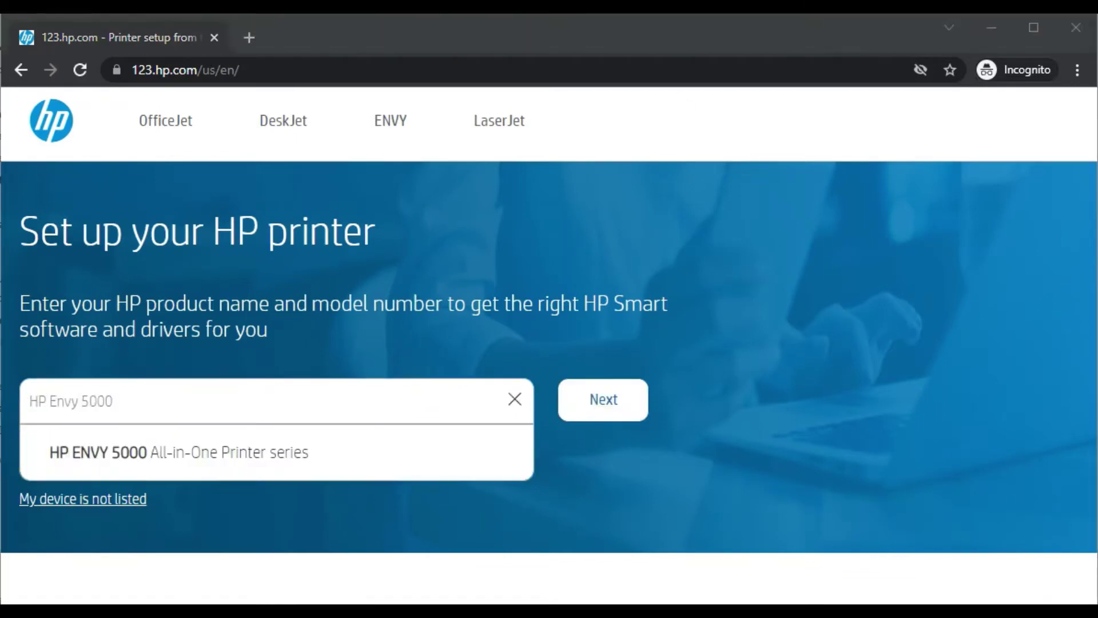
click(324, 400)
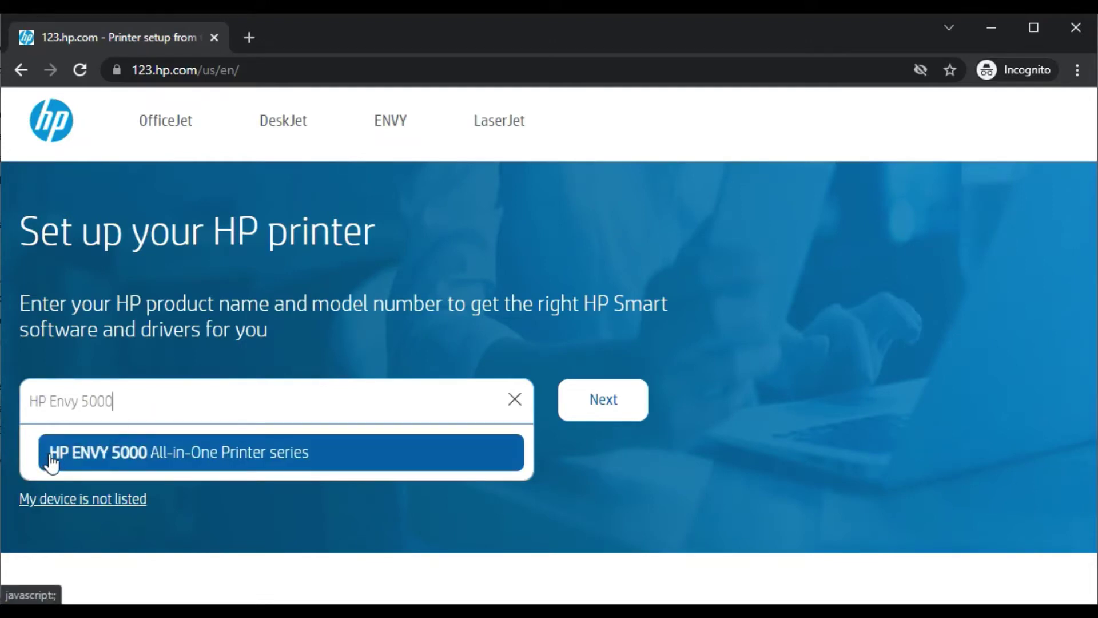
click(351, 454)
- Continue to the ENVY 5000 setup page and scroll down to the app store links
click(602, 399)
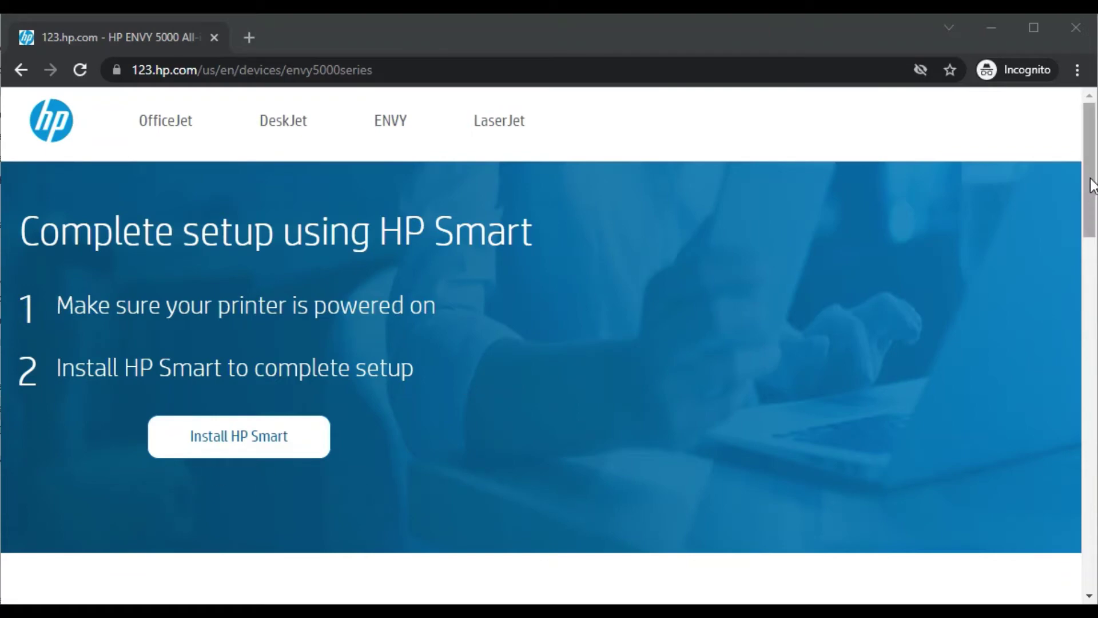
drag(1090, 172, 1091, 280)
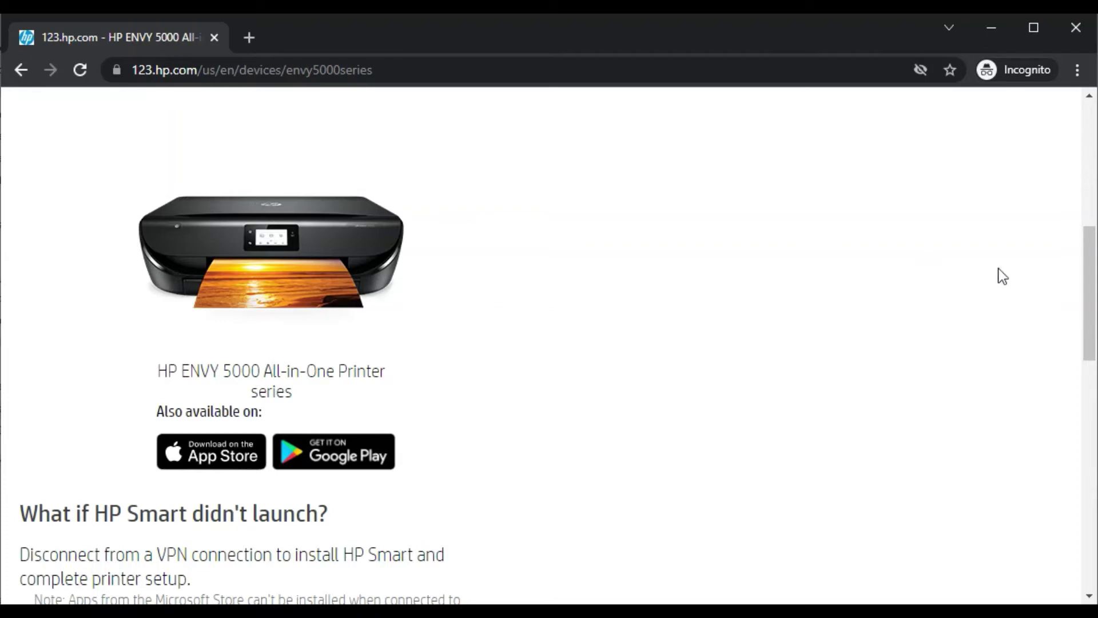
- Return to the top of the ENVY 5000 page and choose Install HP Smart
scroll(1093, 268, down, 1)
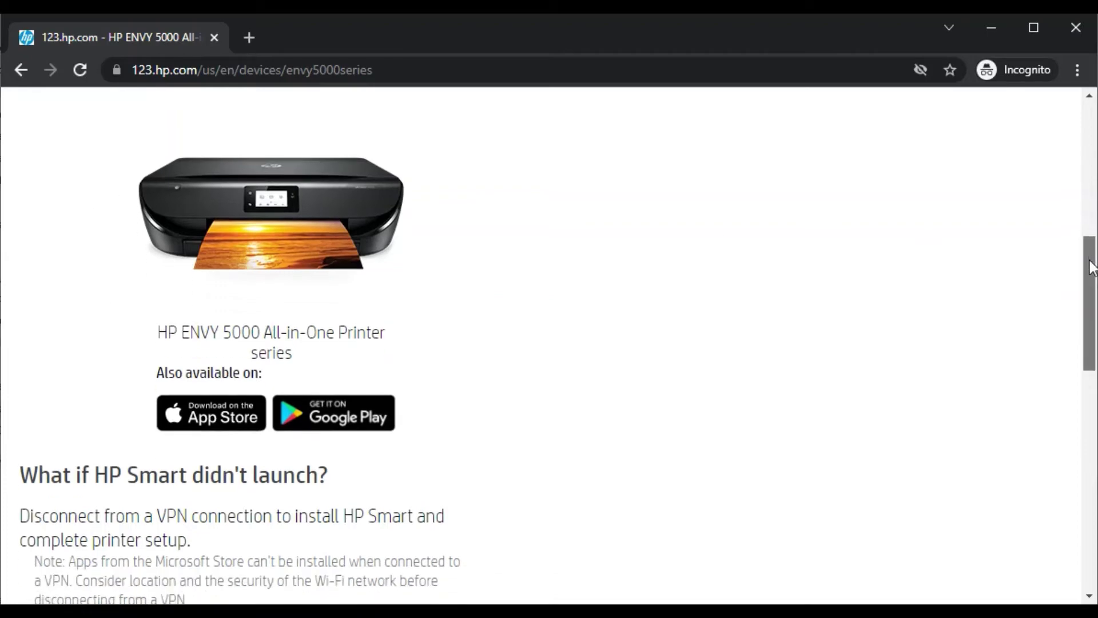
drag(1093, 268, 1094, 275)
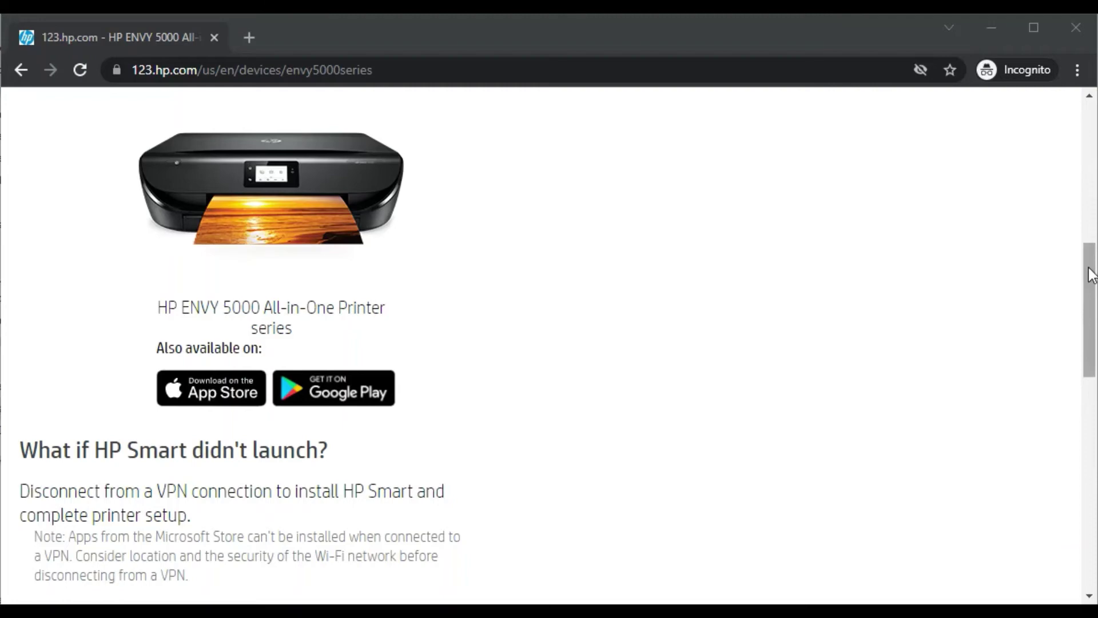
drag(1091, 274, 1091, 343)
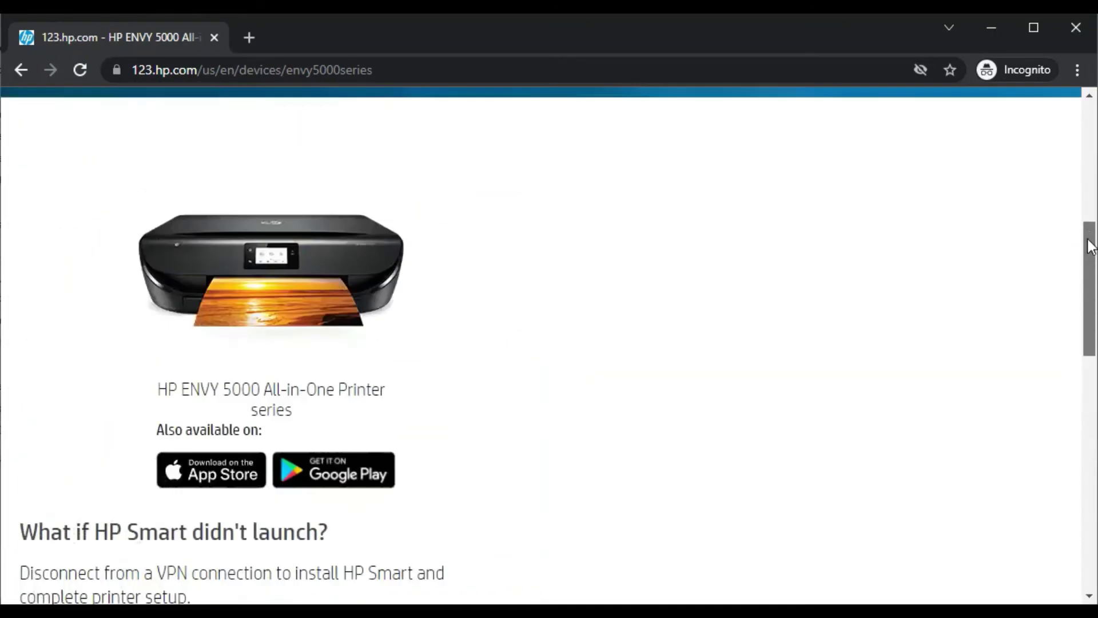
drag(1091, 342, 1090, 166)
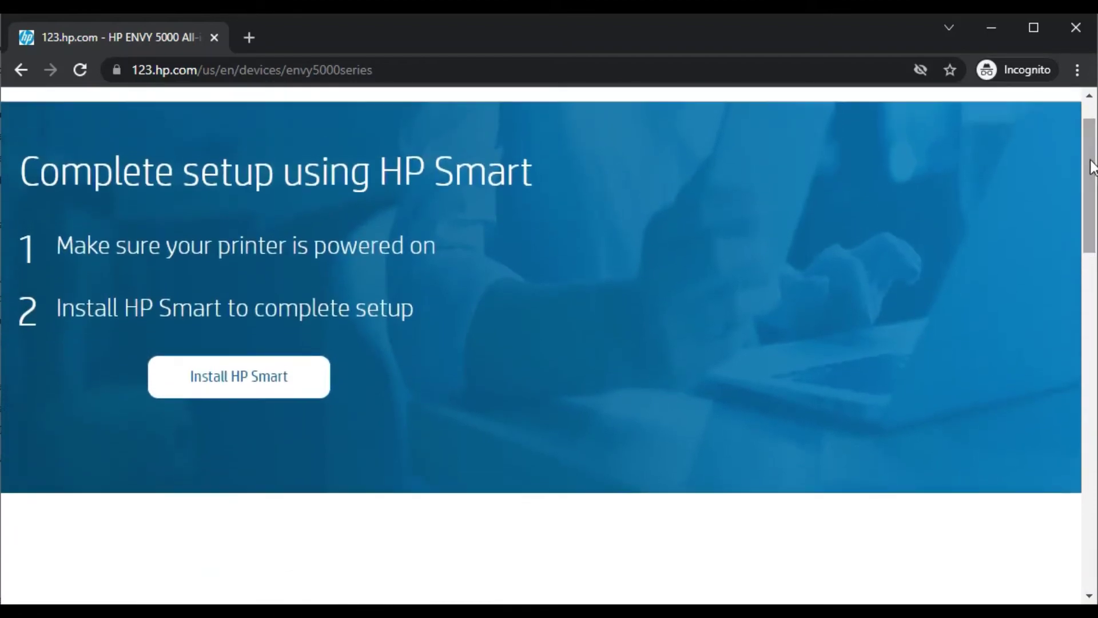
click(235, 385)
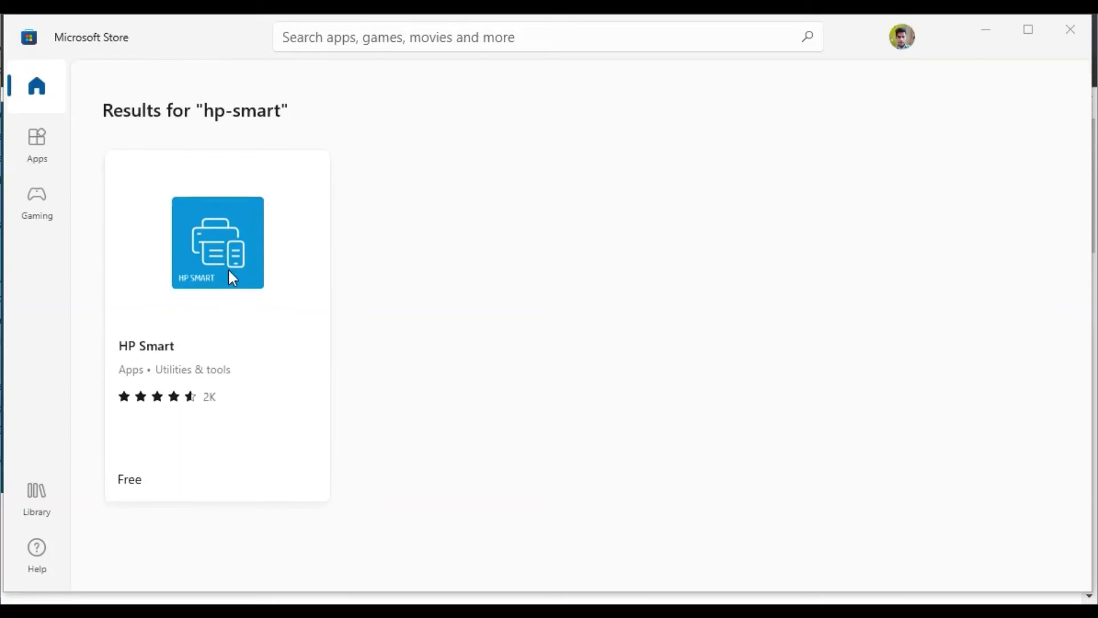
- Open the HP Smart store listing and launch the app
click(226, 264)
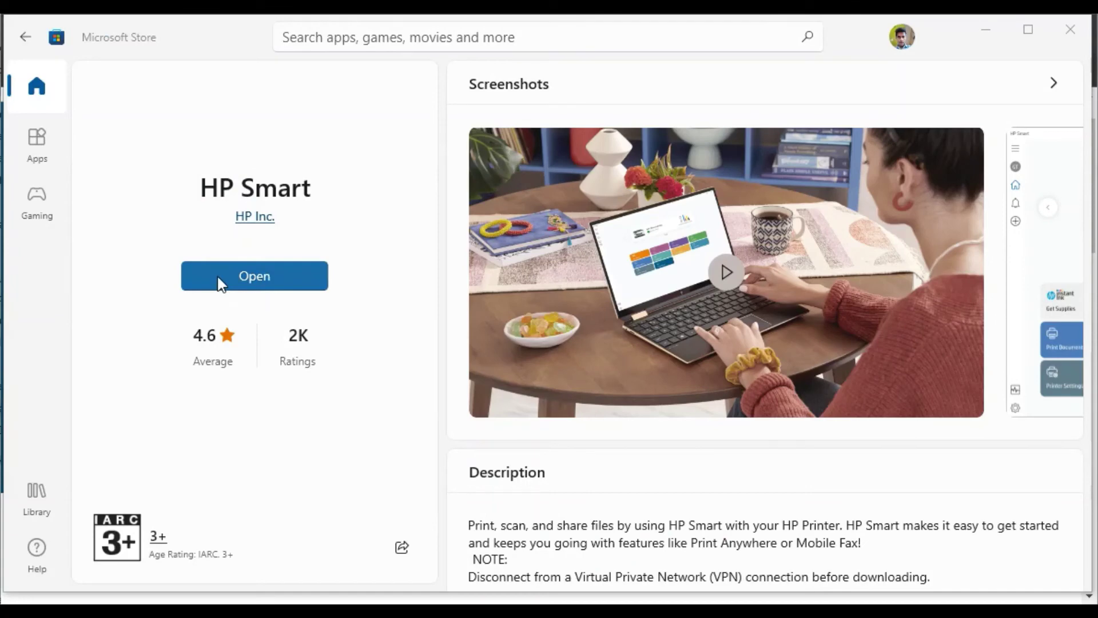
click(219, 279)
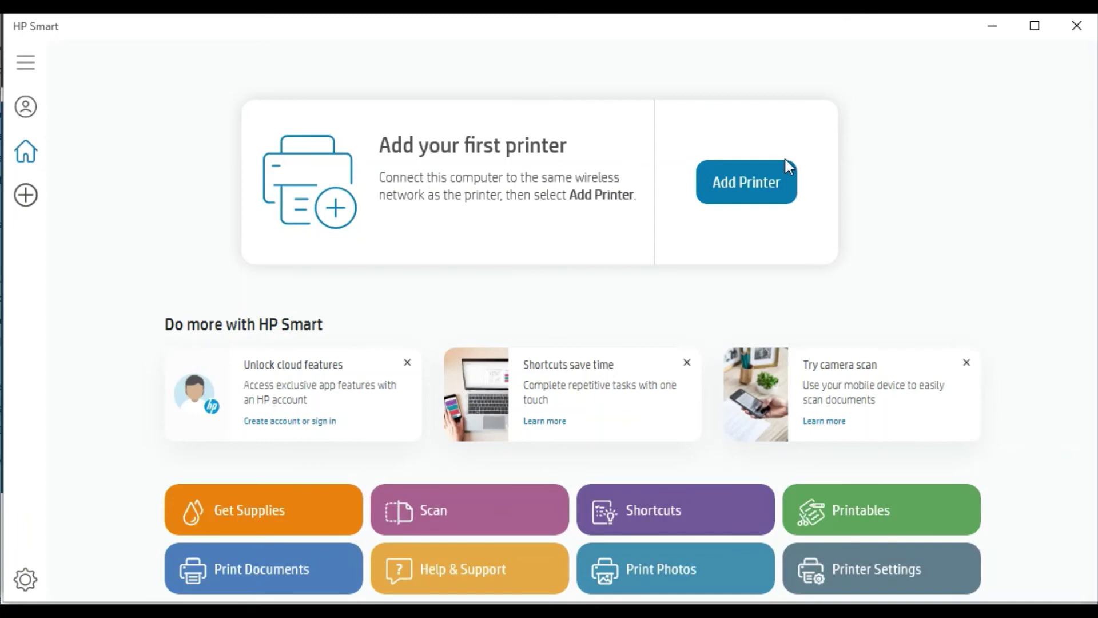
- Start a printer search from the HP Smart Printers screen
click(747, 176)
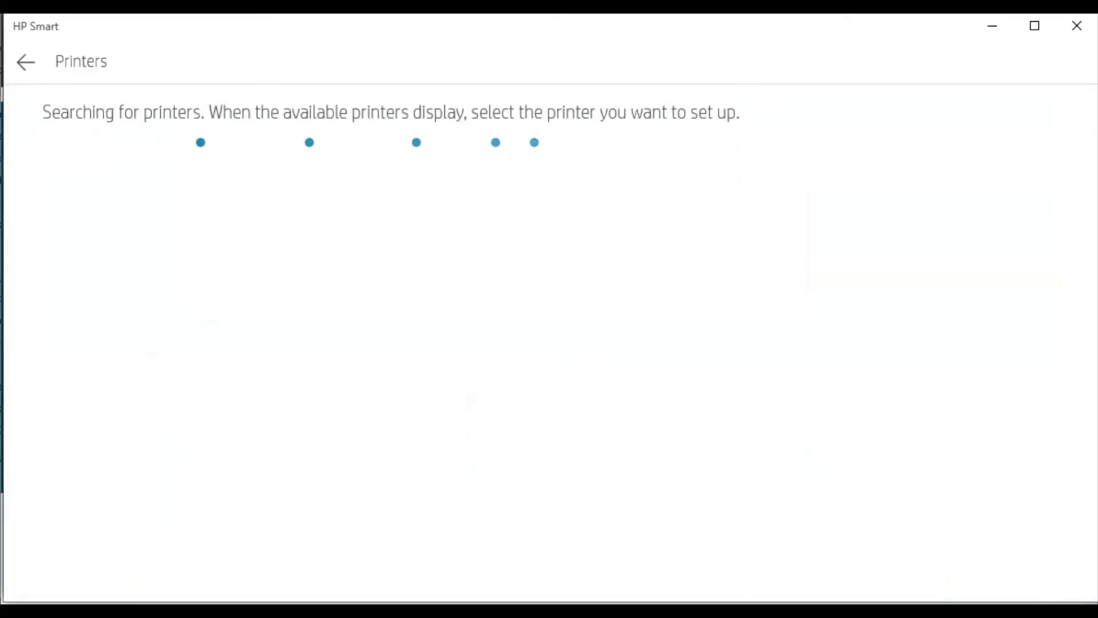